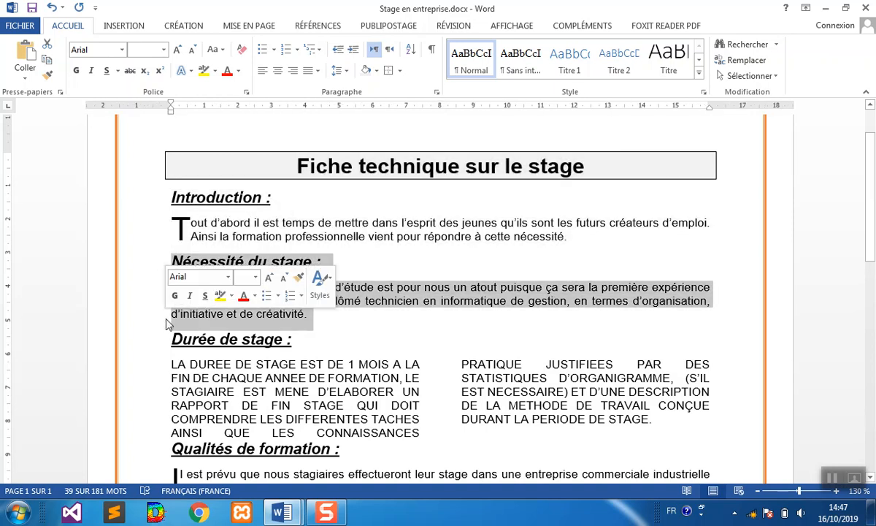
drag(153, 348, 666, 427)
drag(135, 447, 473, 423)
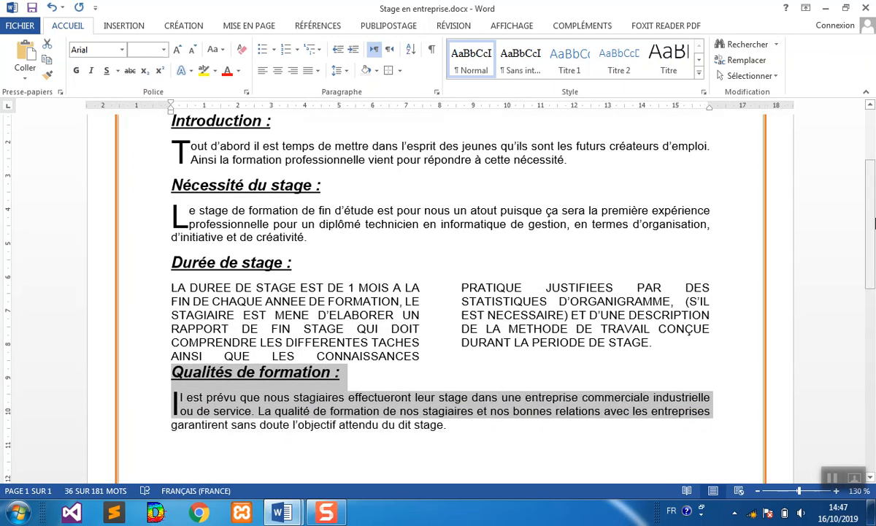
drag(872, 214, 872, 184)
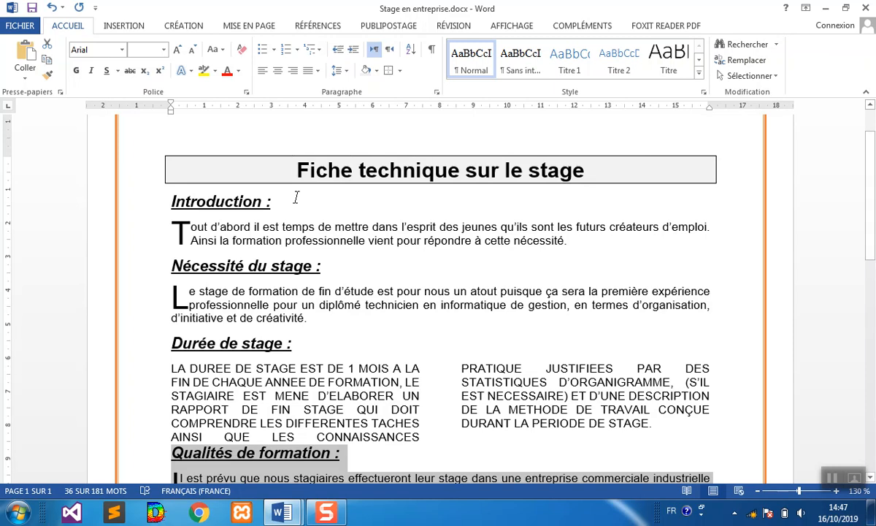
- Insert page breaks before the headings "Nécessité du stage", "Durée de stage" and "Qualités de formation" so each section starts on its own page
click(168, 260)
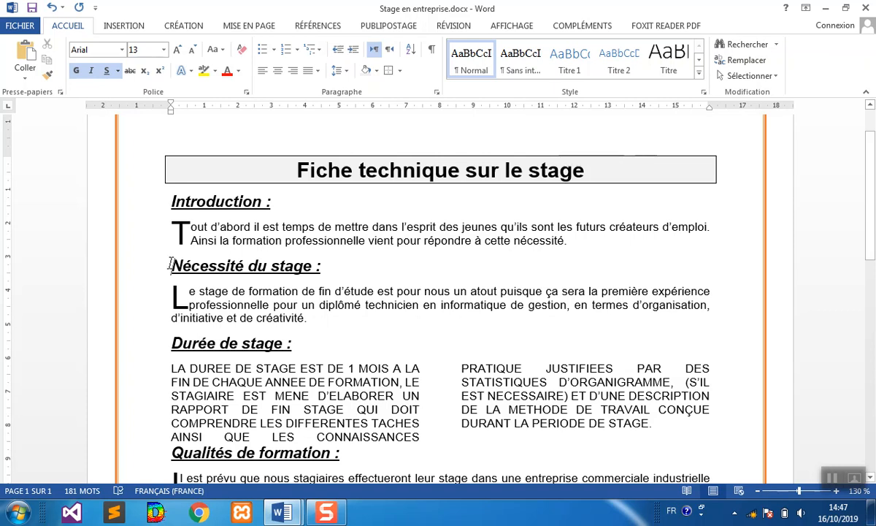
click(130, 28)
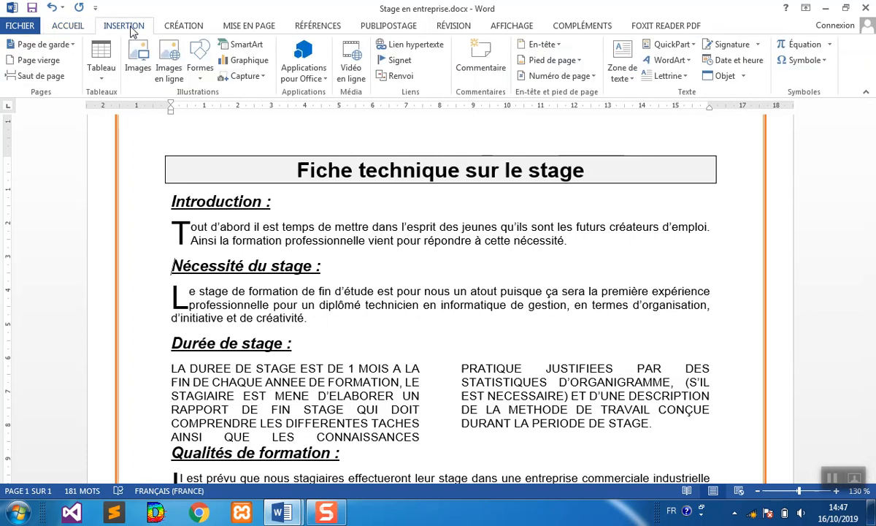
click(32, 77)
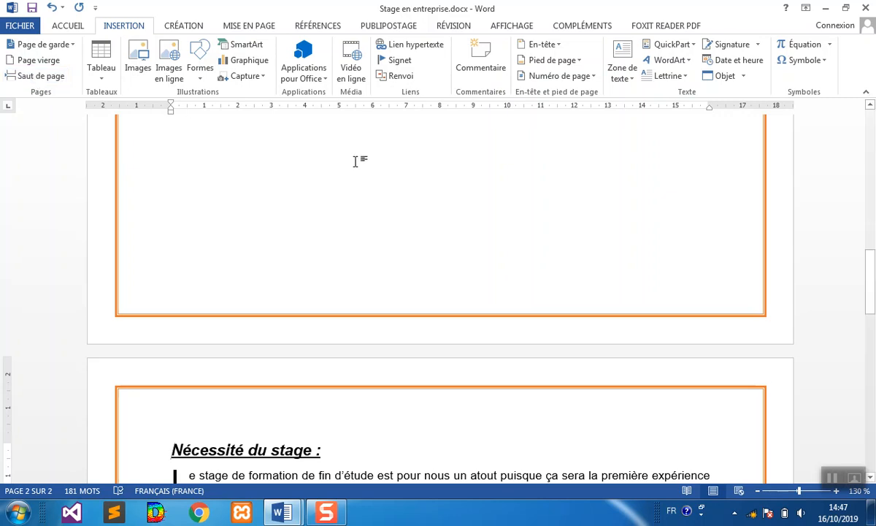
drag(870, 269, 871, 307)
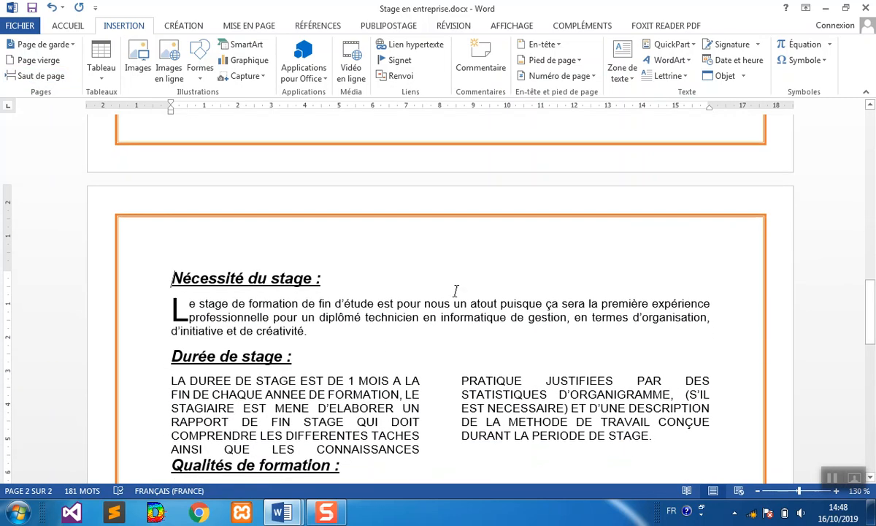
click(172, 356)
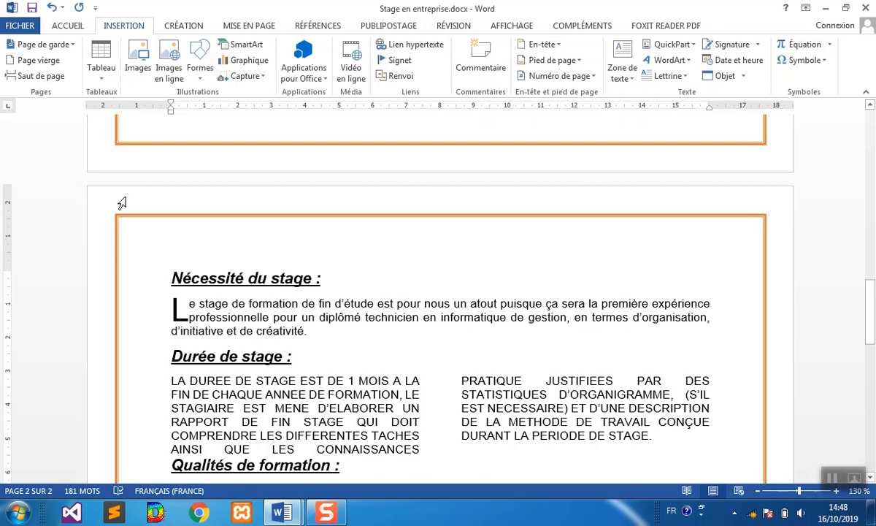
click(41, 76)
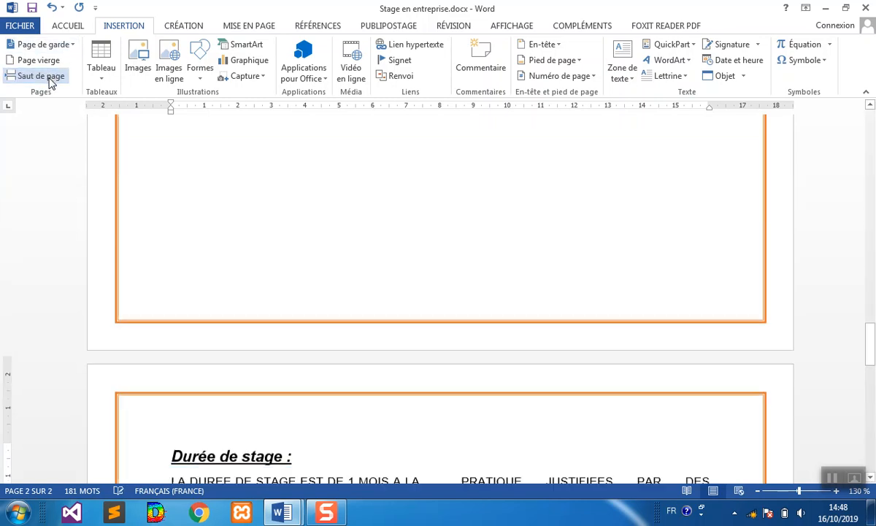
drag(872, 339, 870, 360)
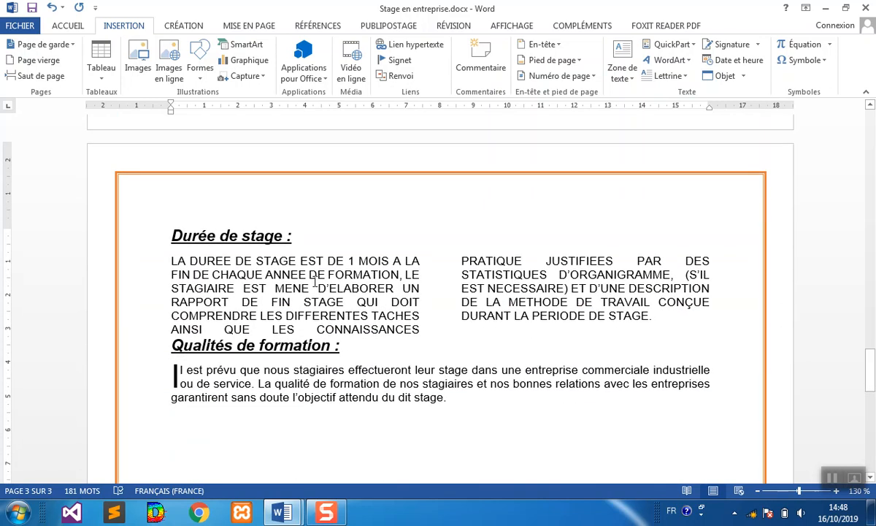
click(169, 344)
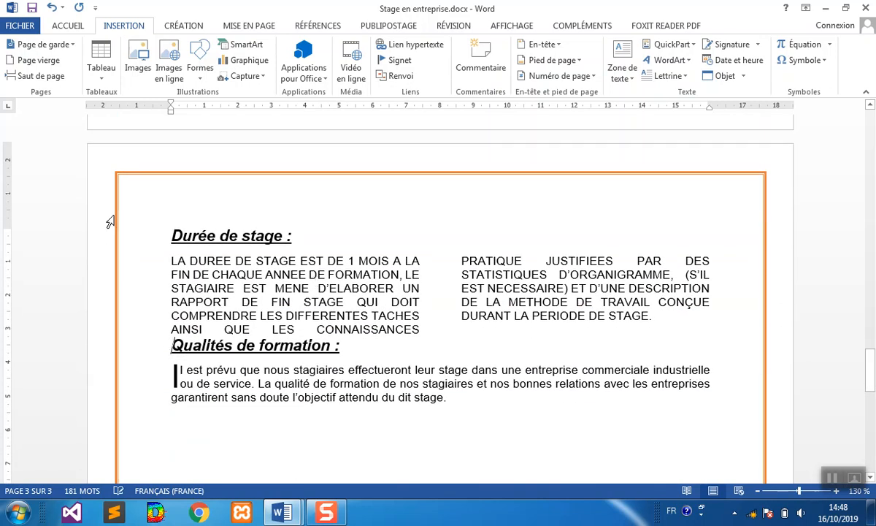
click(51, 79)
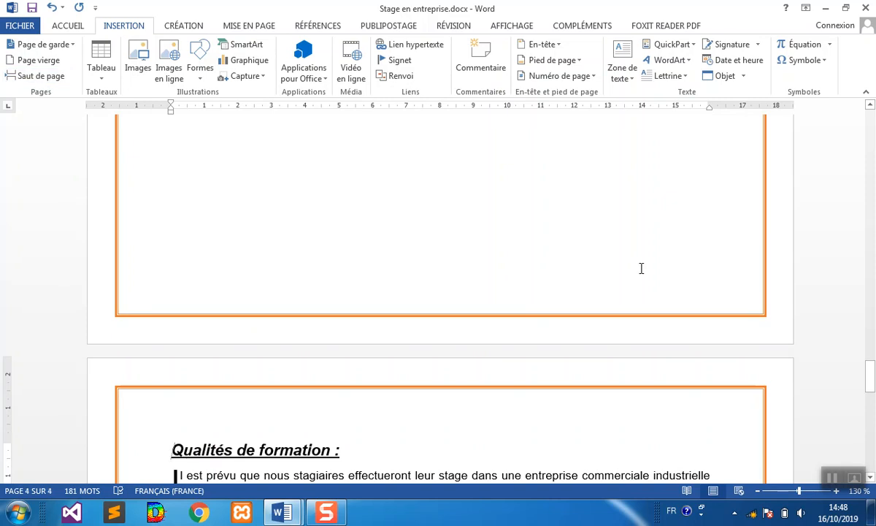
click(450, 436)
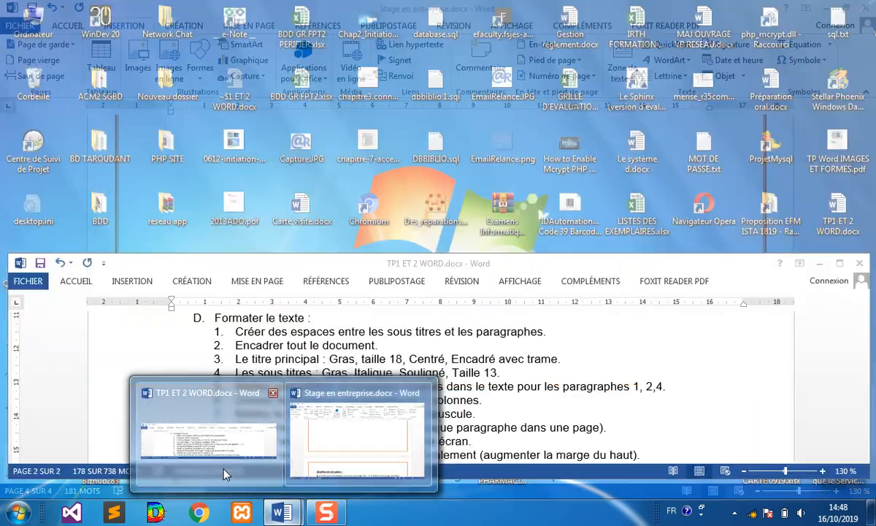
- Switch to the TP1 ET 2 WORD.docx instructions, read the tasks on displaying and centring the pages, and return to Stage en entreprise.docx
click(225, 473)
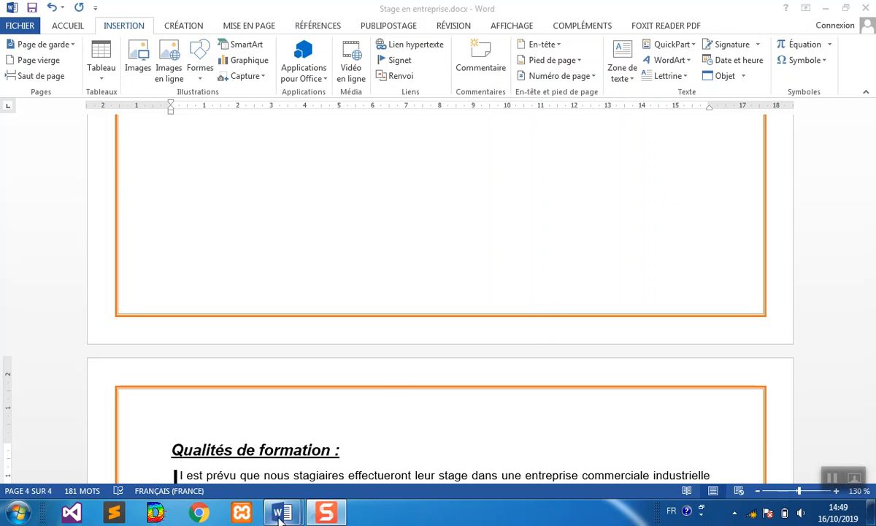
mouse_move(279, 516)
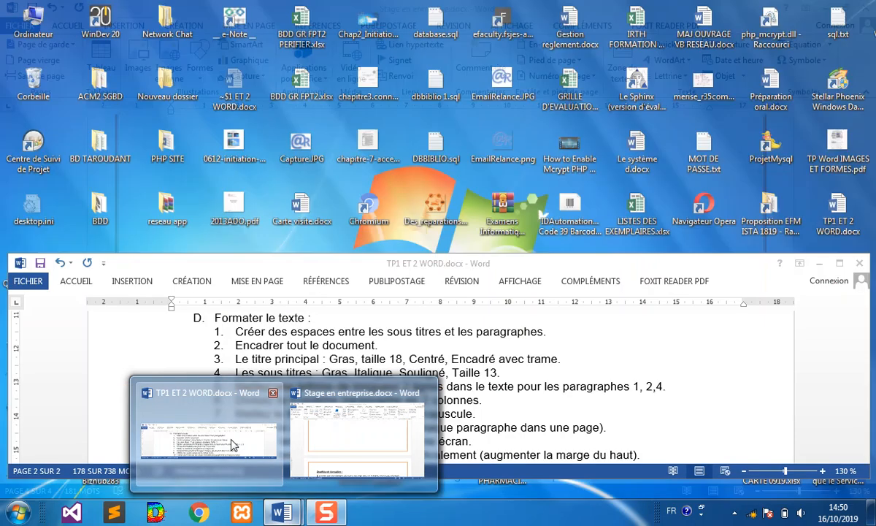
click(231, 444)
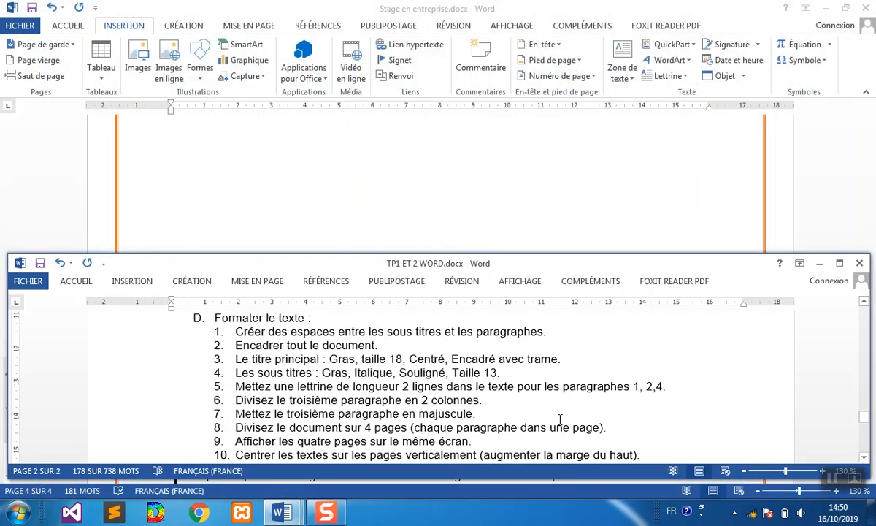
click(865, 459)
click(865, 459)
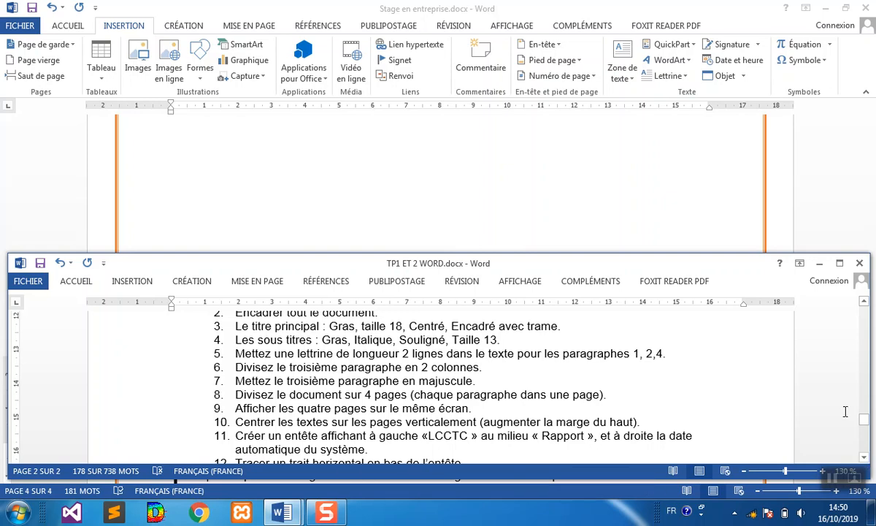
click(773, 159)
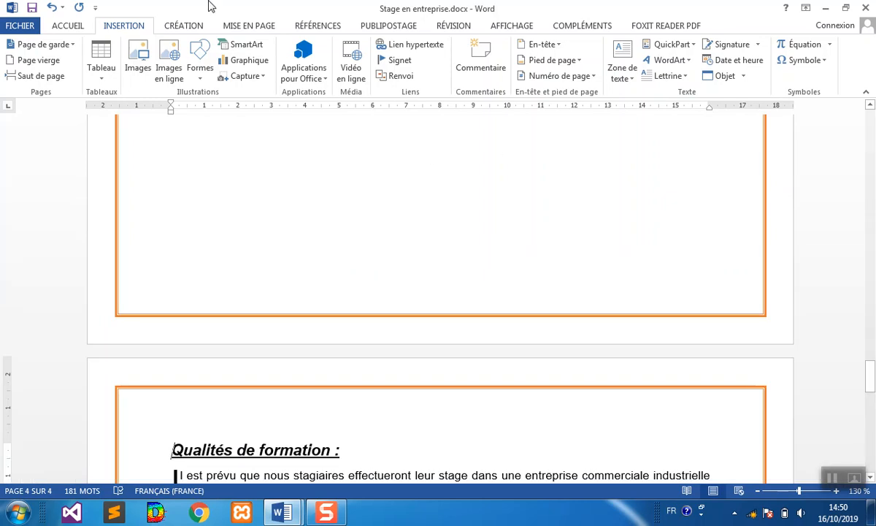
- Set the document zoom to several pages in a 1 x 4 layout
click(511, 30)
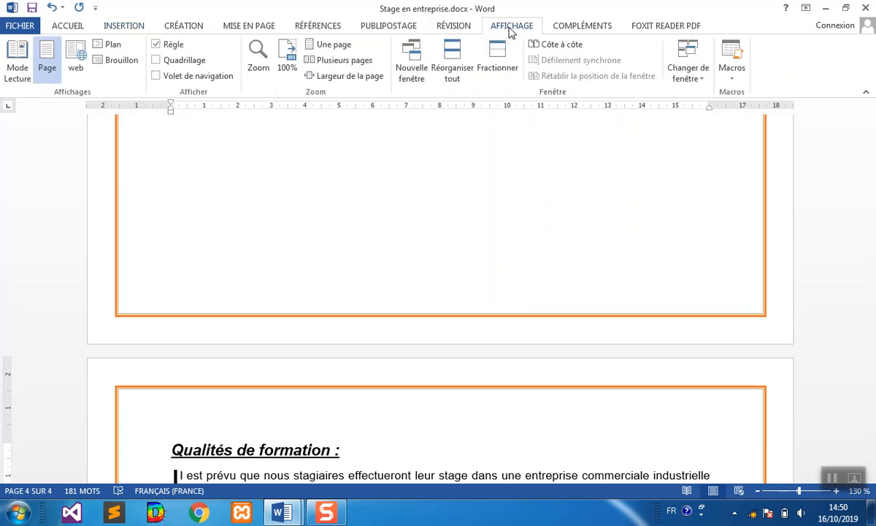
click(260, 60)
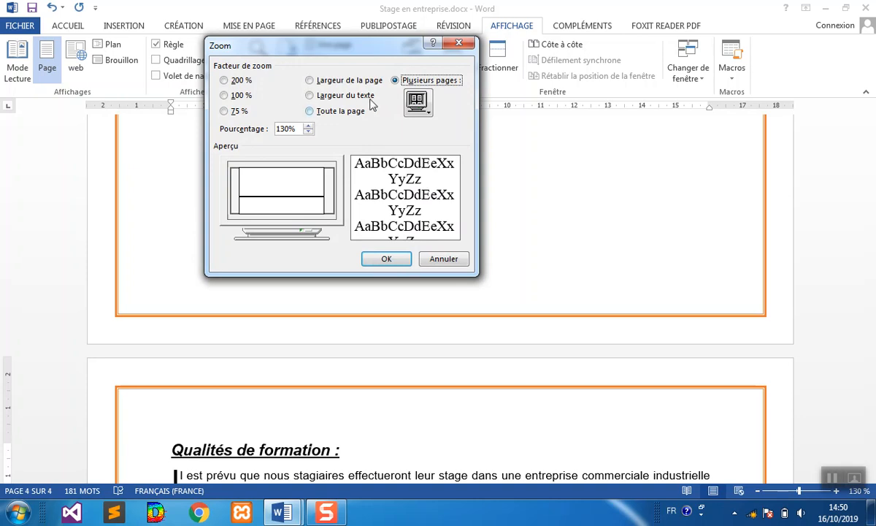
click(418, 102)
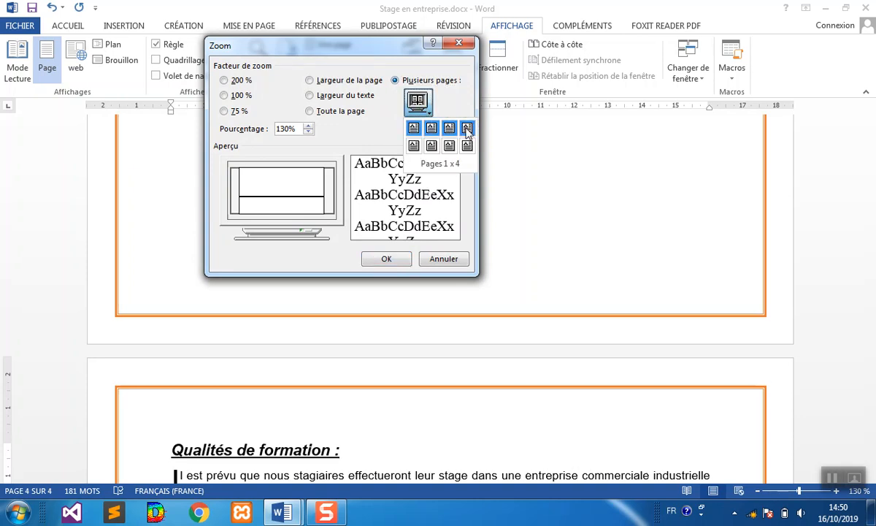
click(467, 129)
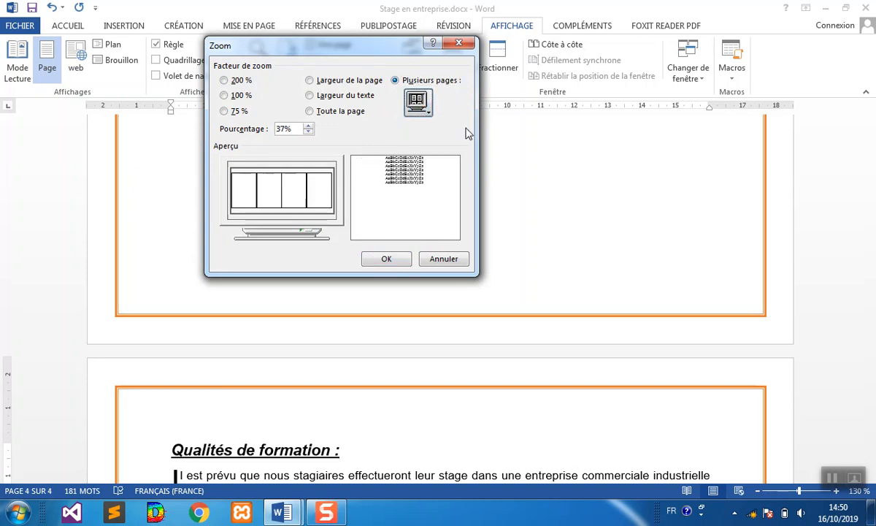
click(387, 260)
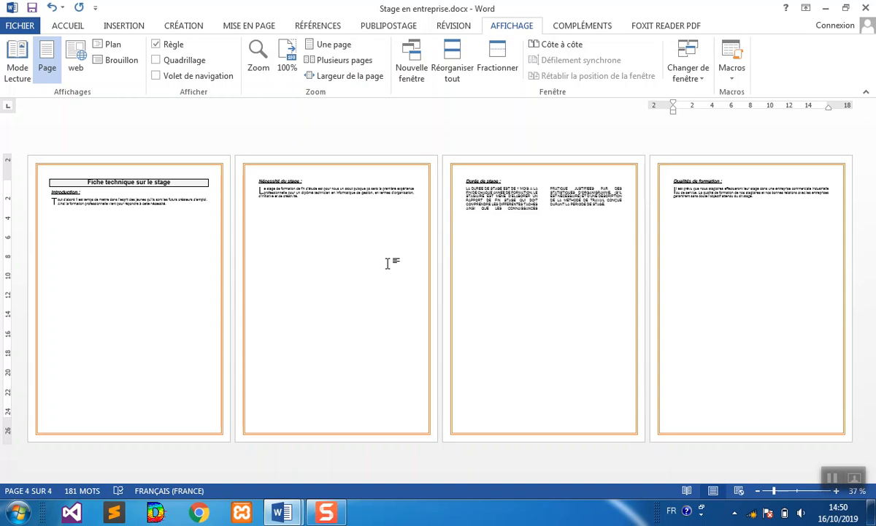
- Reapply the 1 x 4 multiple-page zoom and reset the view to 100%
click(257, 50)
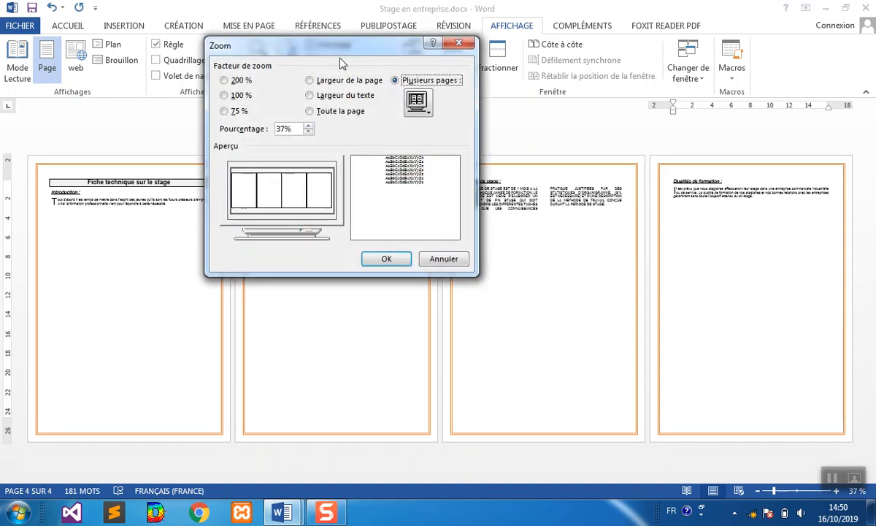
click(416, 102)
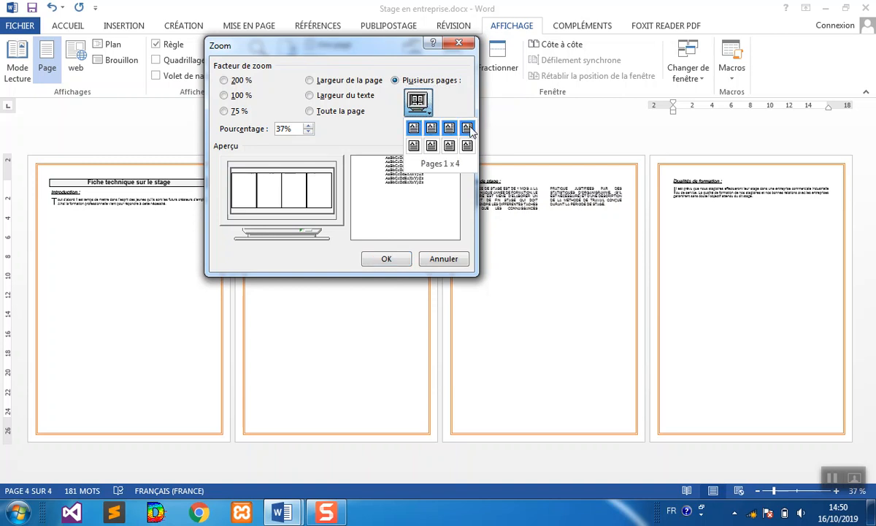
click(468, 129)
key(Return)
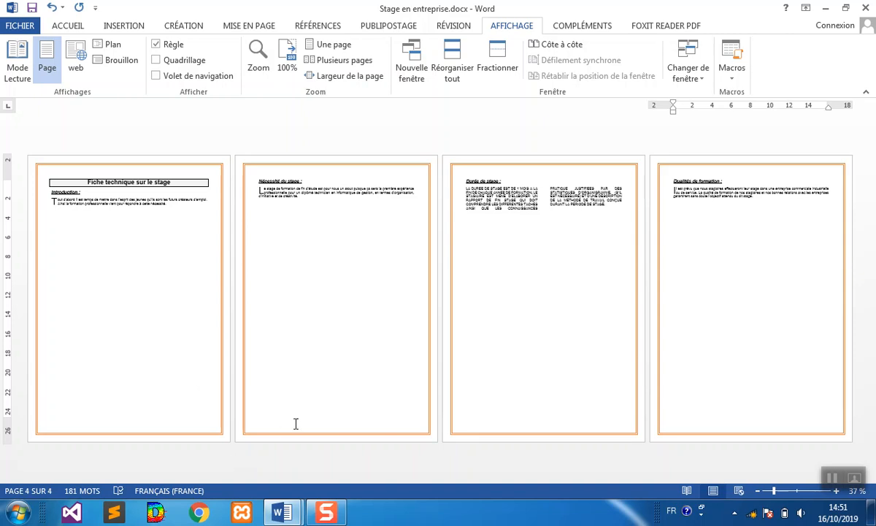
click(289, 49)
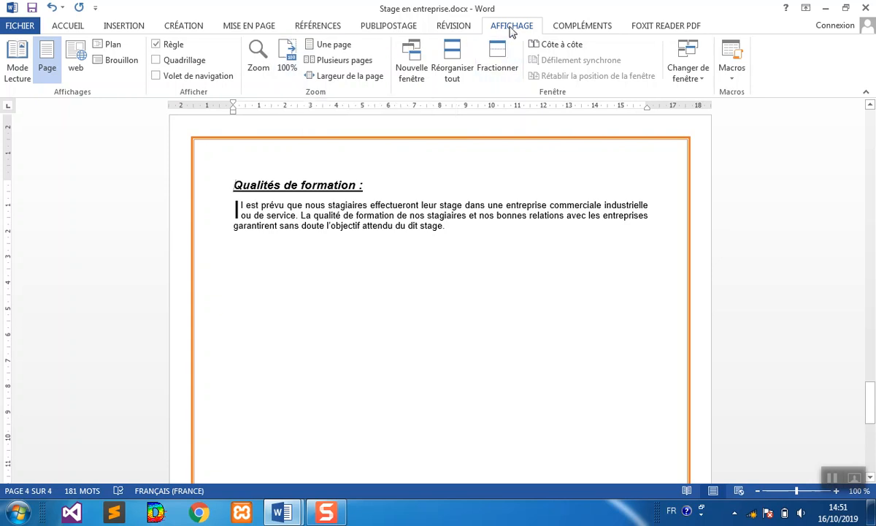
- Switch the view back from 100% to the 1 x 4 multiple-page zoom
click(259, 67)
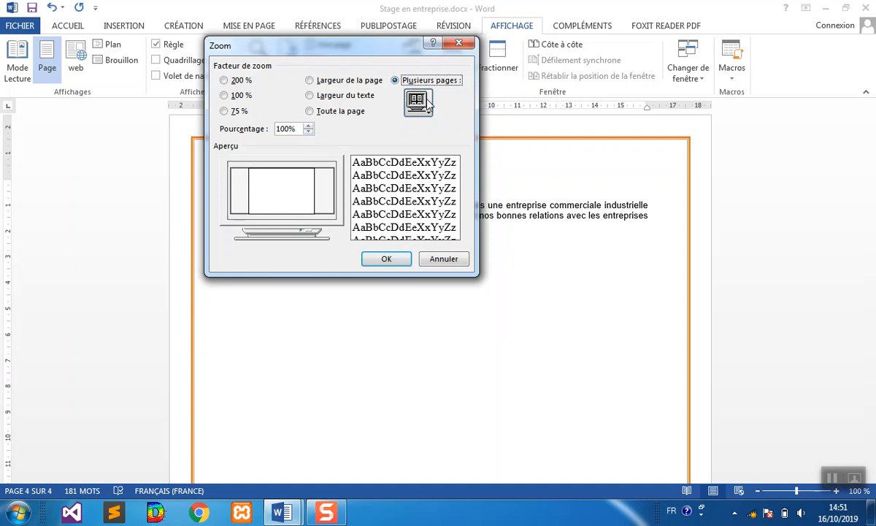
click(418, 106)
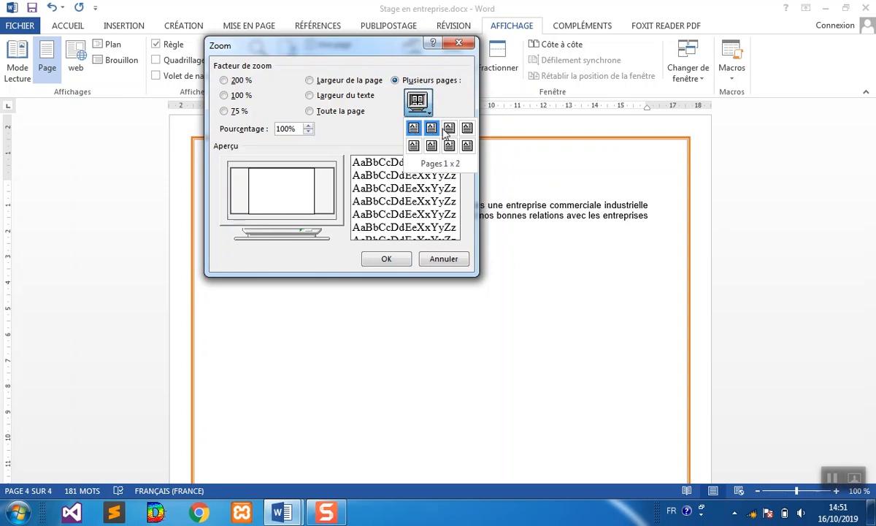
click(466, 130)
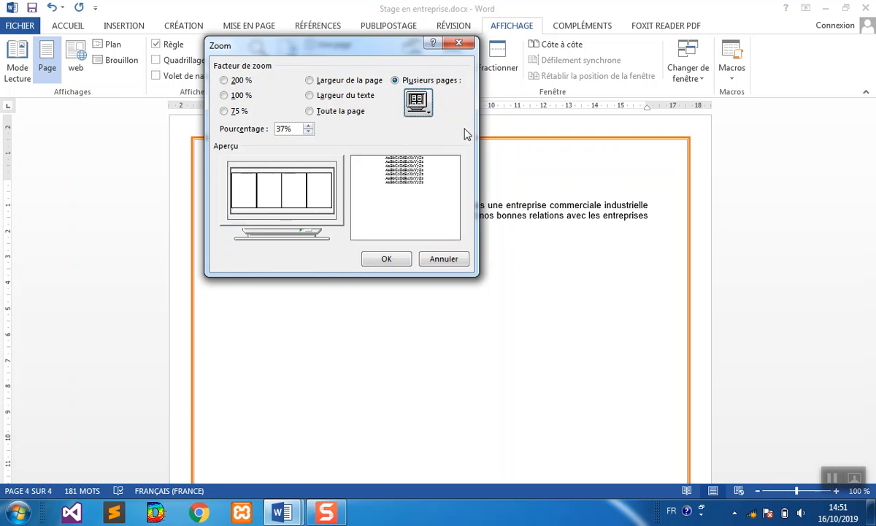
click(399, 259)
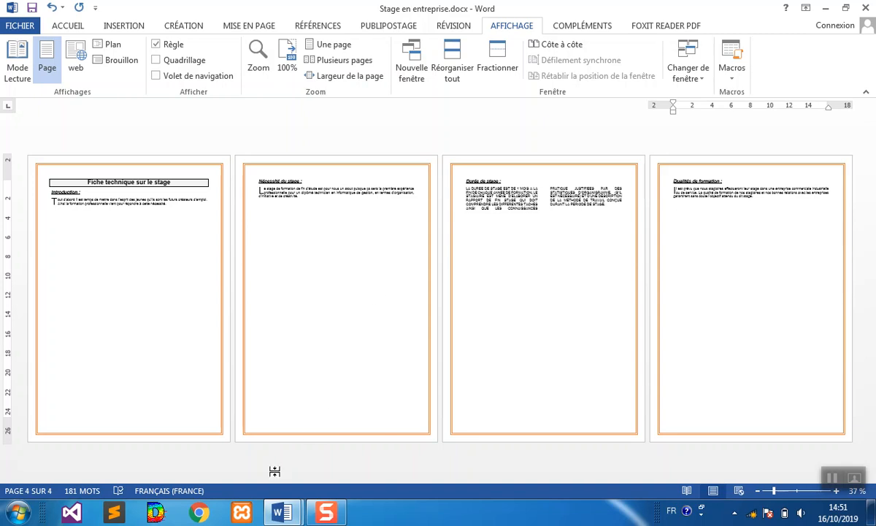
- Consult TP1 ET 2 WORD.docx for the vertical centring, header and footer tasks, and return to Stage en entreprise.docx
click(281, 512)
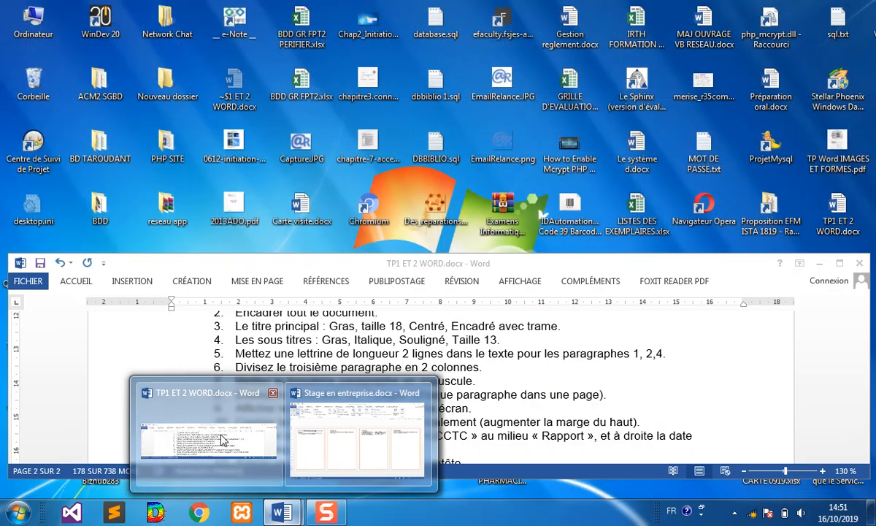
click(219, 427)
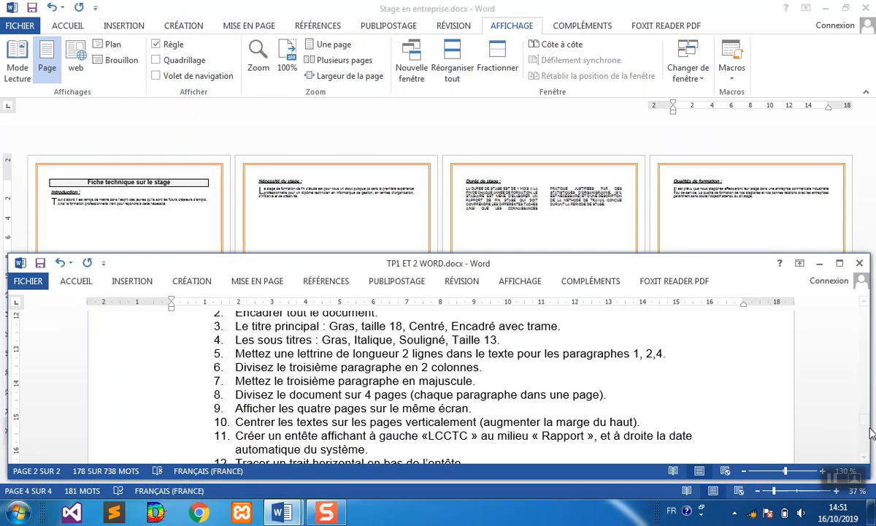
click(864, 458)
click(864, 458)
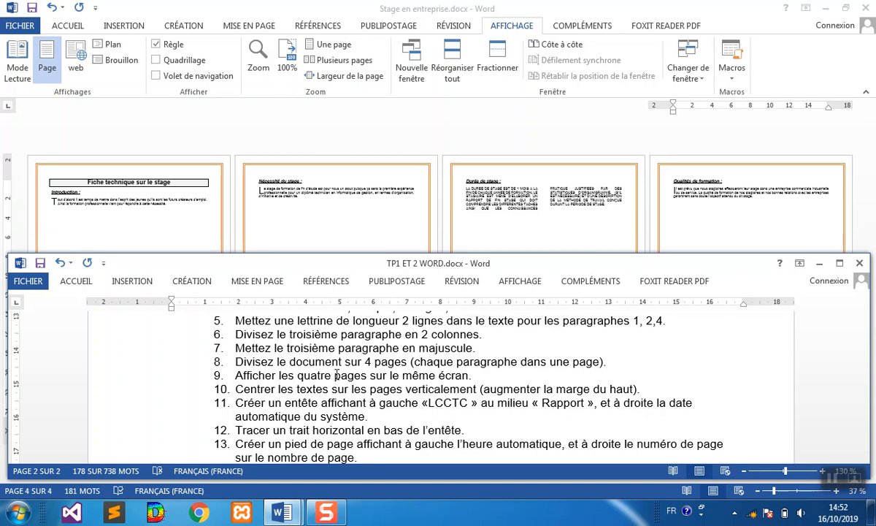
click(464, 130)
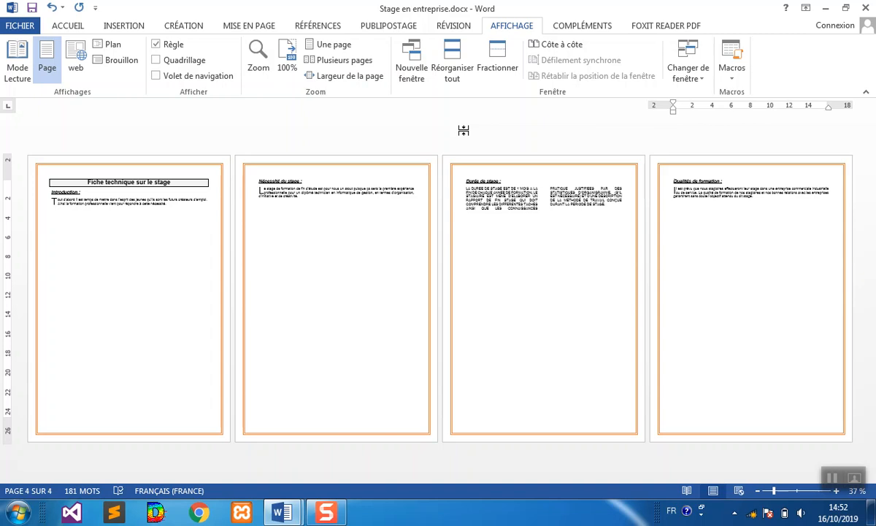
- Centre the text vertically on all four pages by increasing the whole document's top margin to about 13 cm
key(ctrl+a)
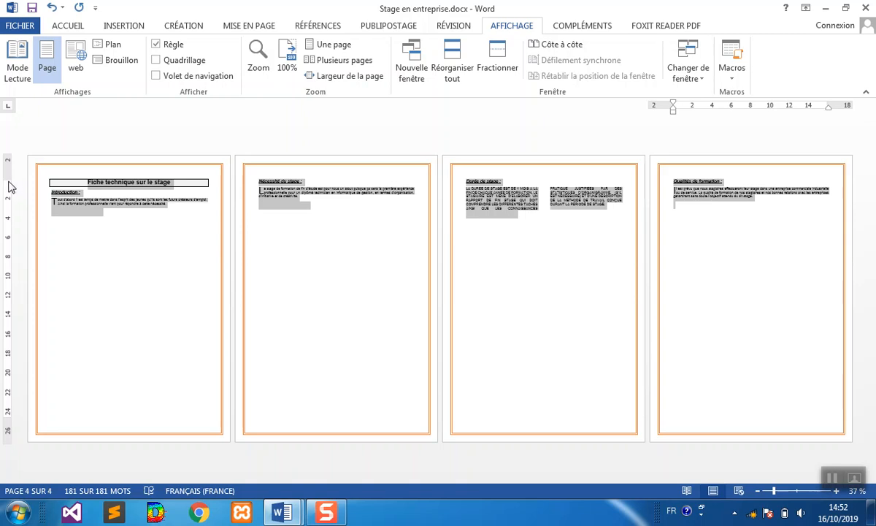
drag(9, 167, 12, 279)
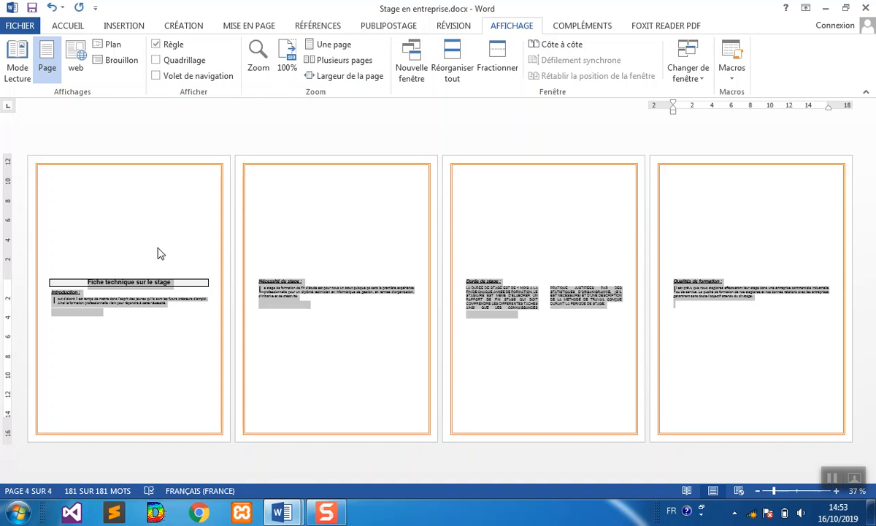
- Review the header, footer and print preview tasks in TP1 ET 2 WORD.docx, and return to Stage en entreprise.docx
mouse_move(295, 517)
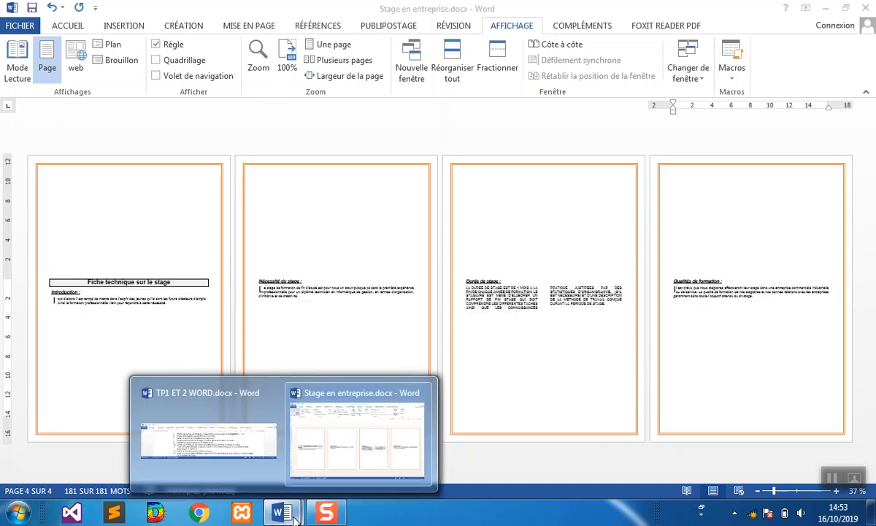
click(212, 405)
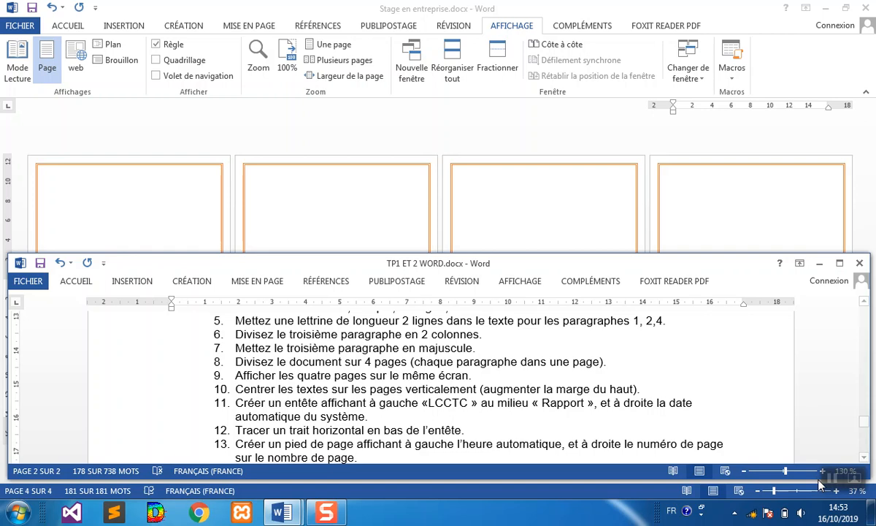
click(864, 459)
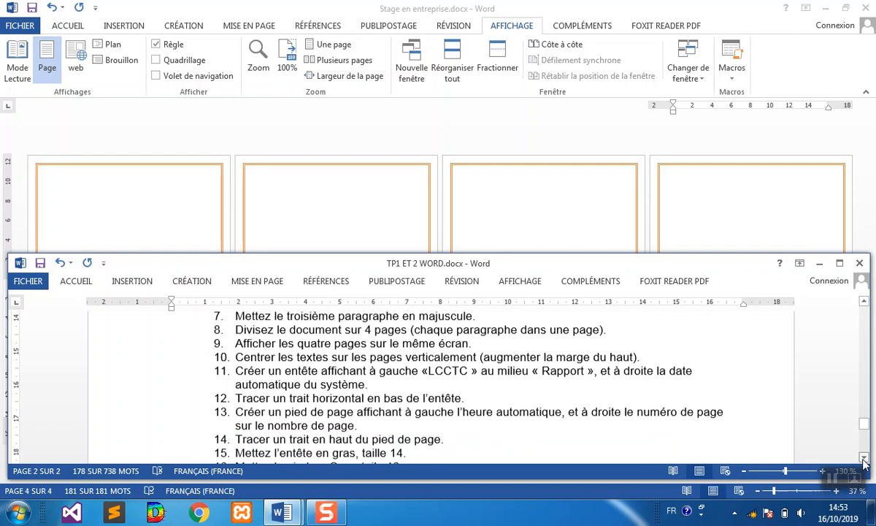
click(864, 459)
click(864, 459)
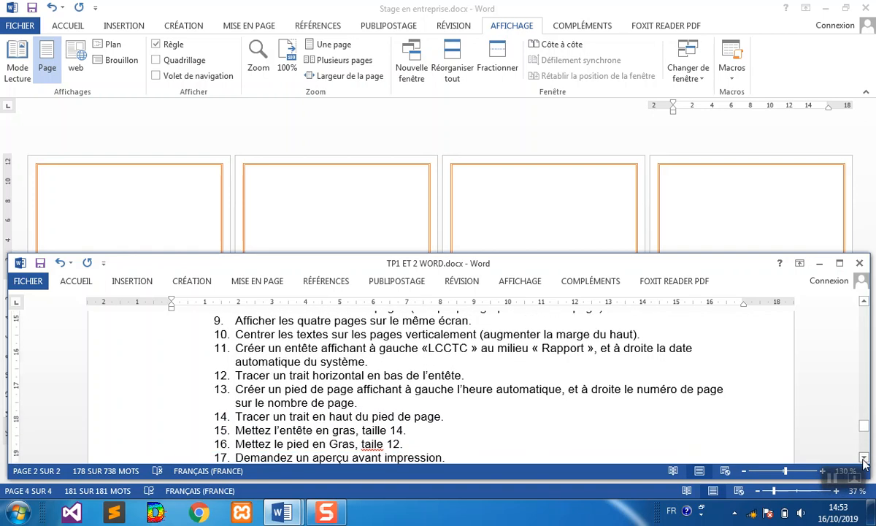
click(864, 459)
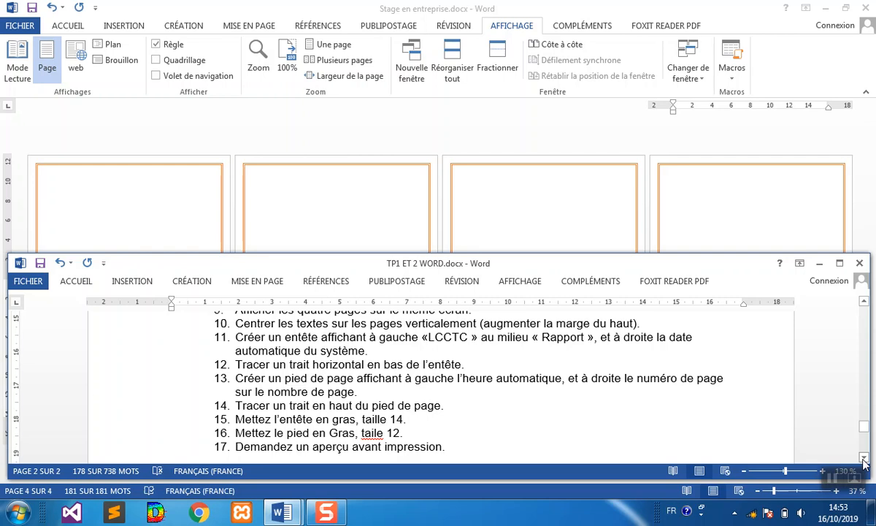
click(288, 514)
click(625, 129)
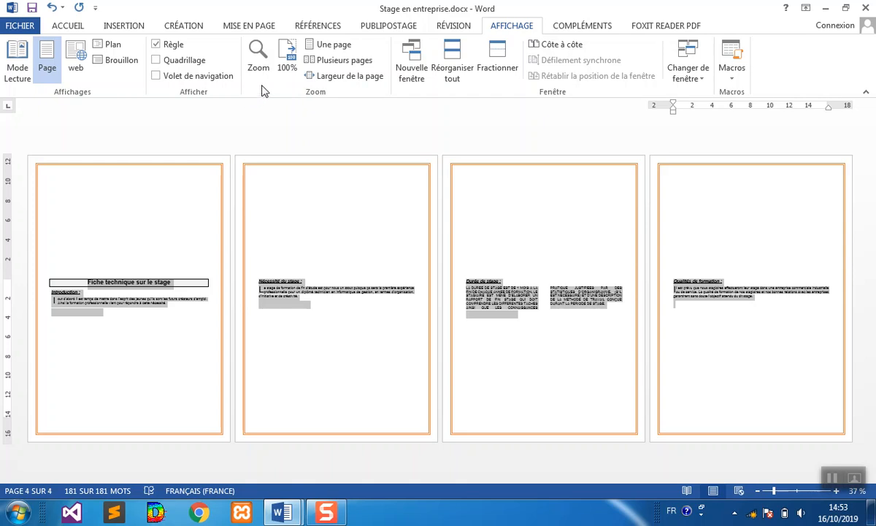
- Insert the built-in Vide (3 colonnes) header and replace its left placeholder with LCCTC
click(289, 66)
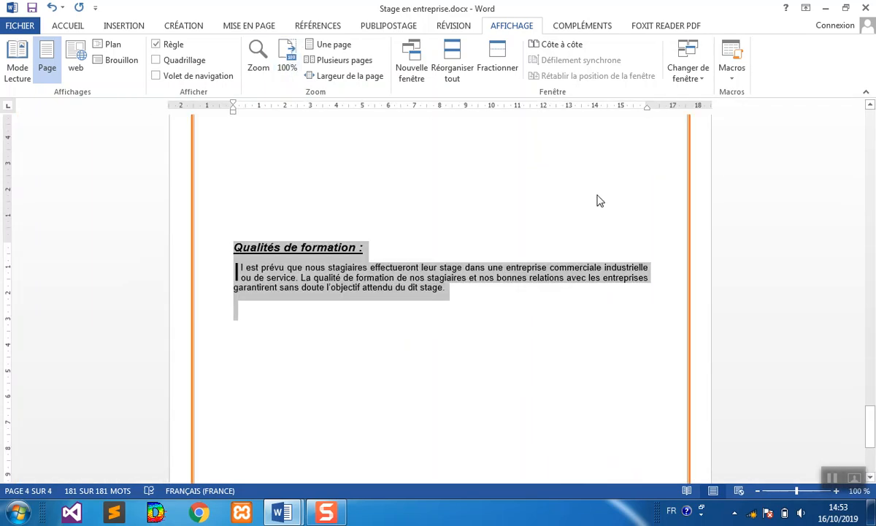
click(871, 139)
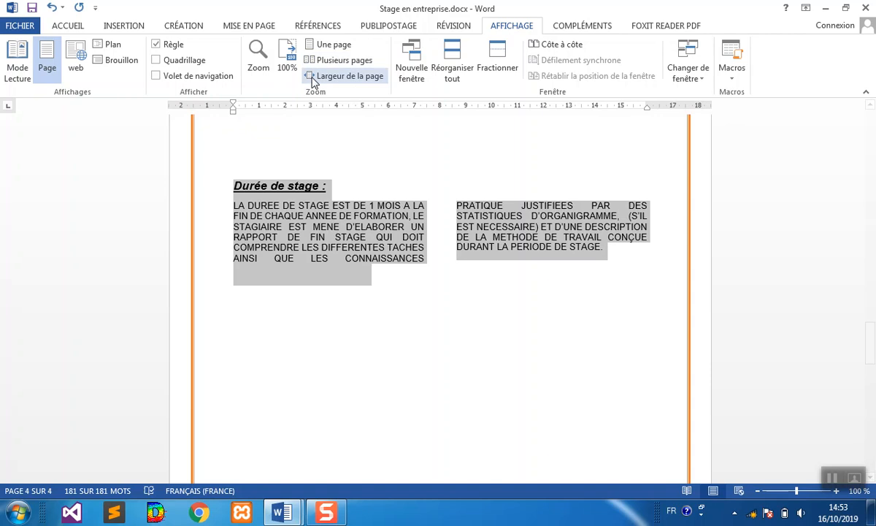
click(120, 27)
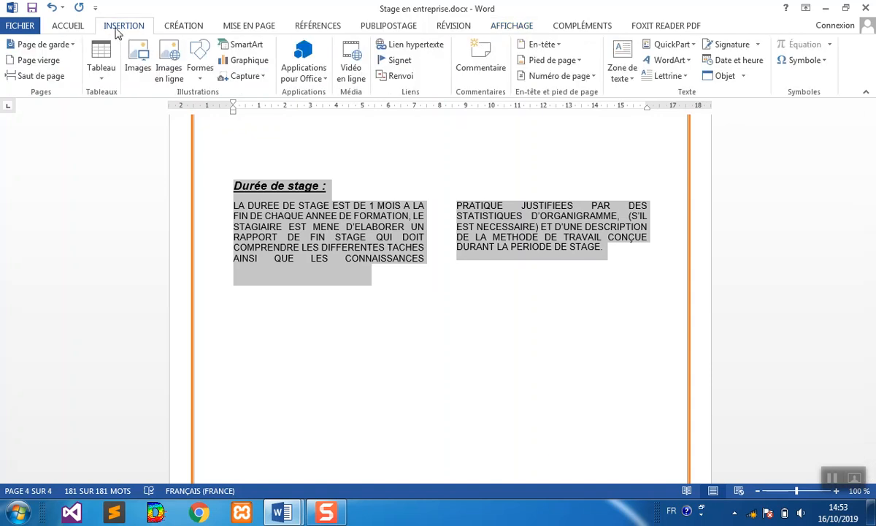
click(555, 46)
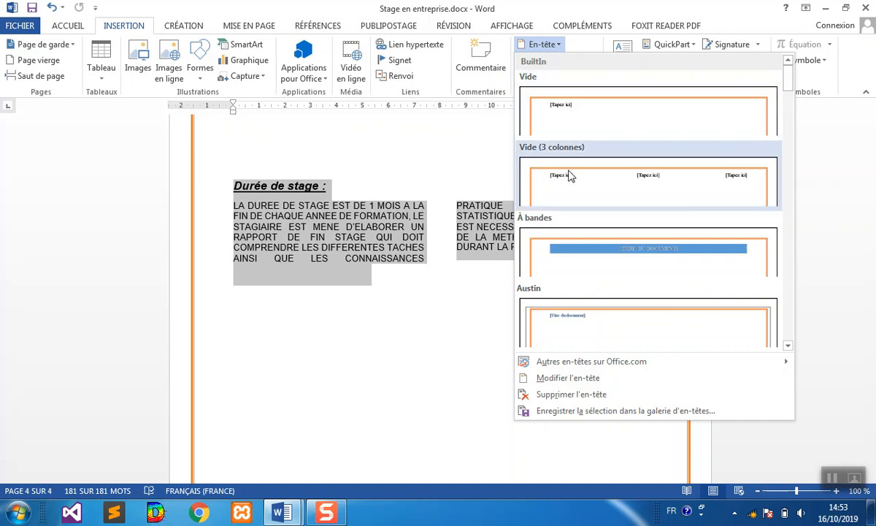
click(571, 194)
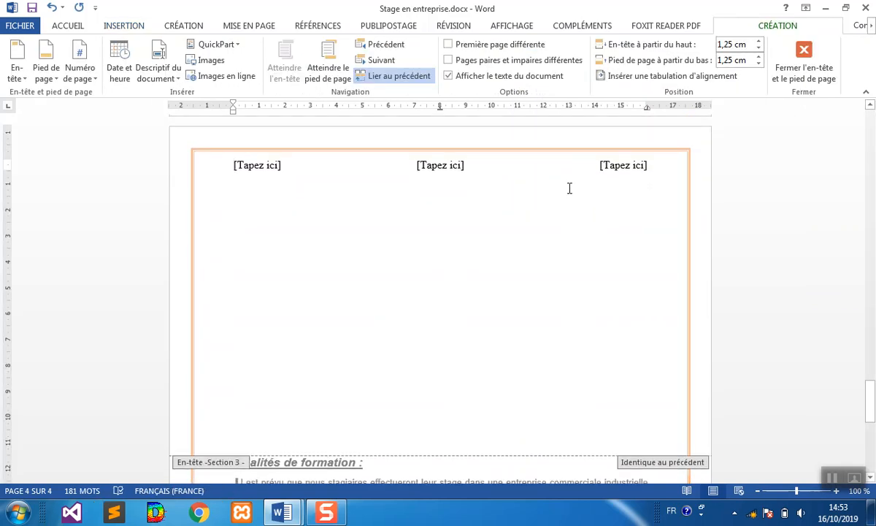
click(275, 169)
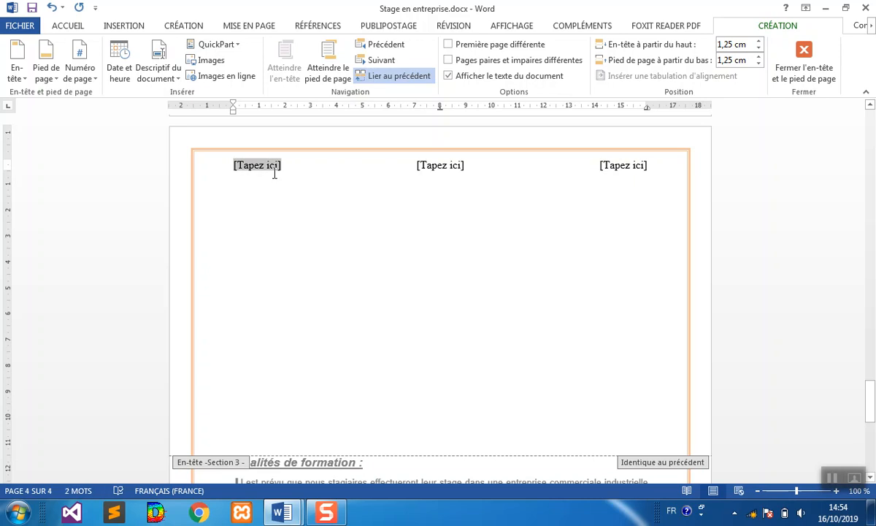
text(LCCTC)
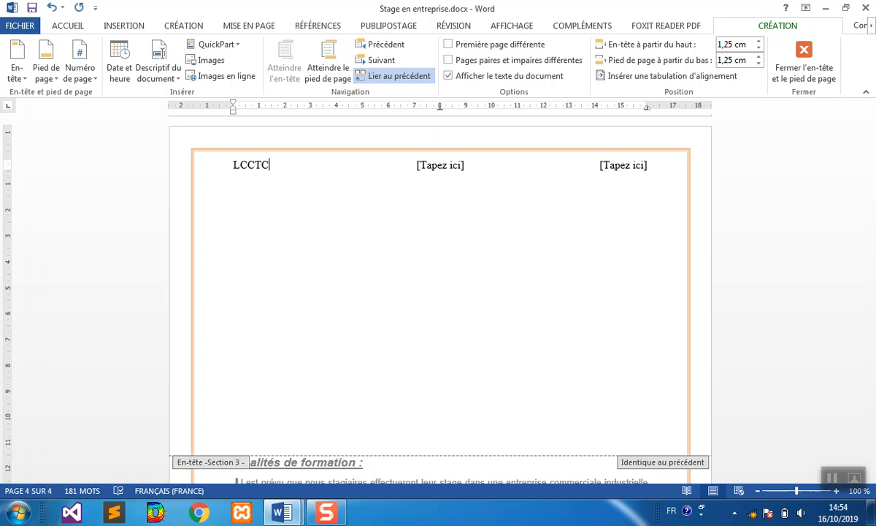